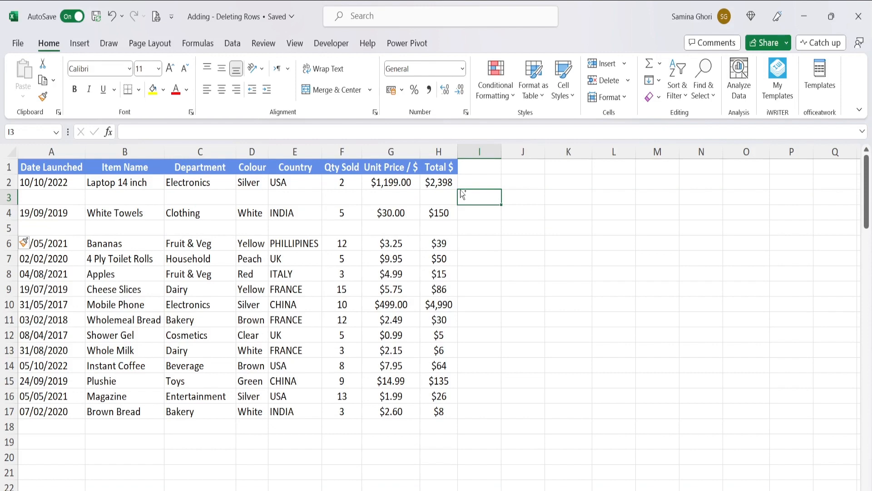
- Undo the last two blank row insertions and add a Helper column header in cell I1
key(ctrl+z)
key(ctrl+z)
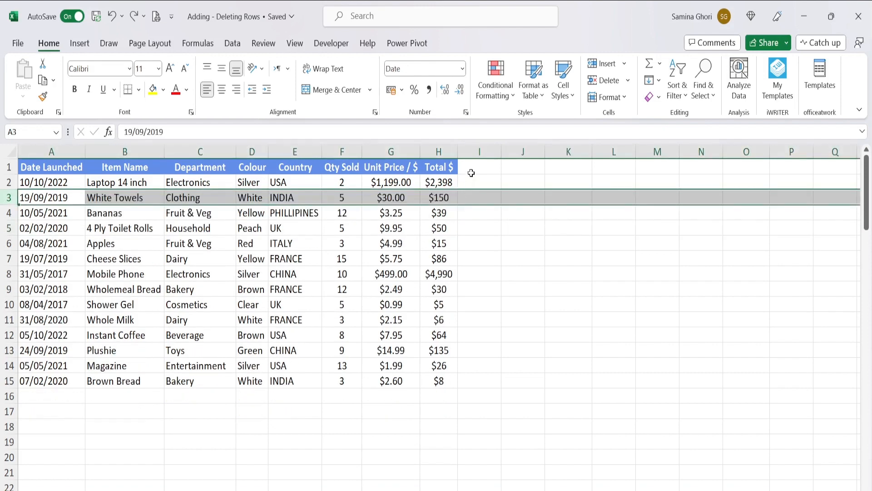
click(471, 172)
text(He)
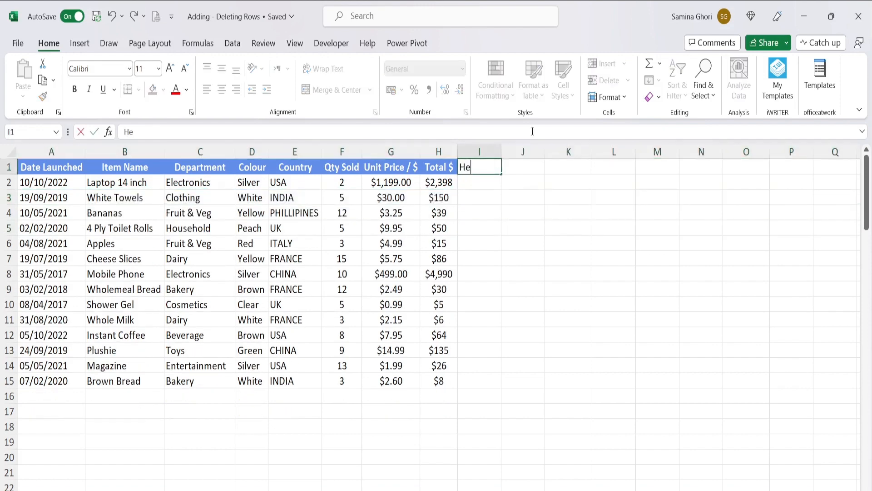
text(lper)
key(Return)
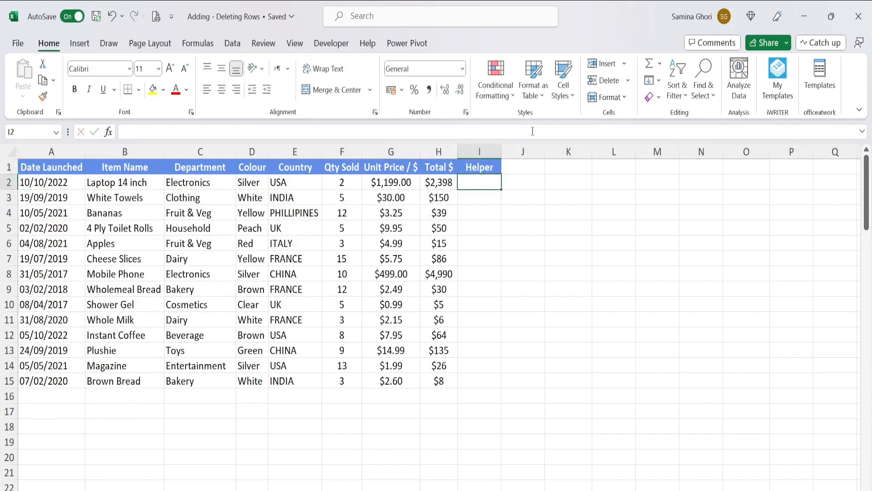
- Enter 1 and 2 in I2:I3 and fill the number series down the Helper column to row 15
text(1)
key(Return)
text(2)
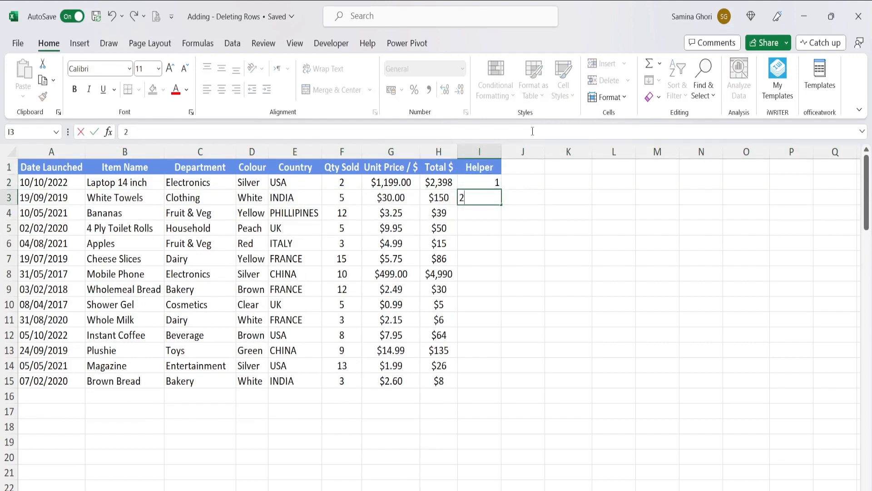
key(Return)
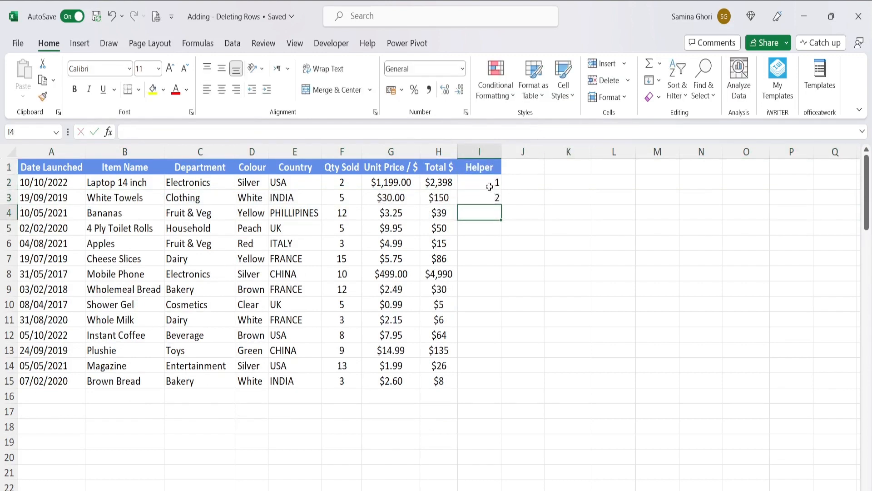
drag(491, 183, 490, 197)
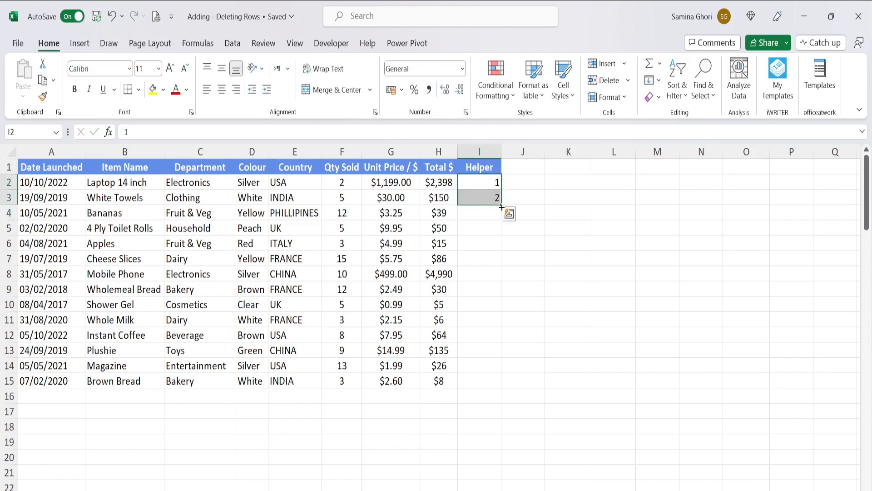
double_click(502, 207)
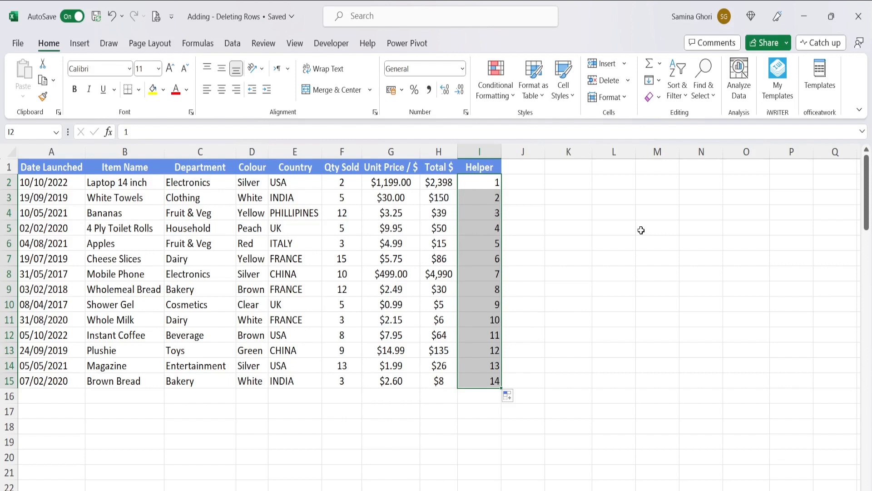
- Copy the Helper numbers in I2:I15 and paste them directly below, starting in cell I16
key(ctrl+c)
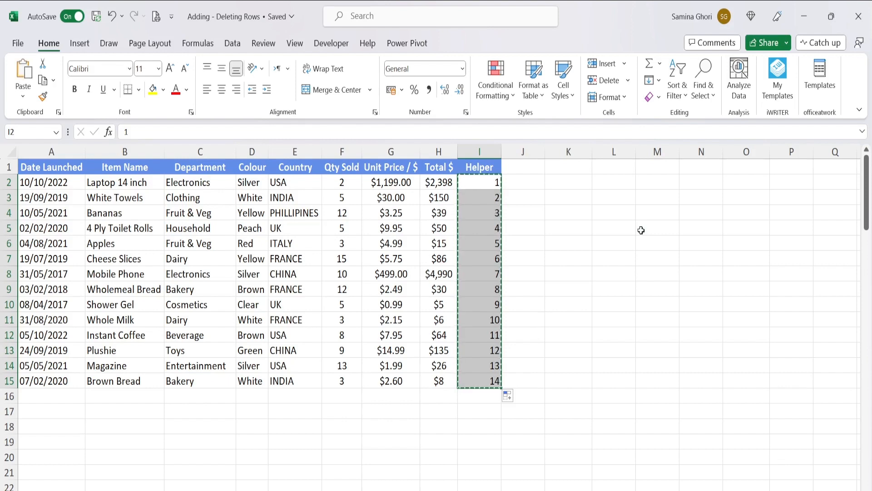
click(474, 397)
key(ctrl+v)
scroll(553, 368, down, 2)
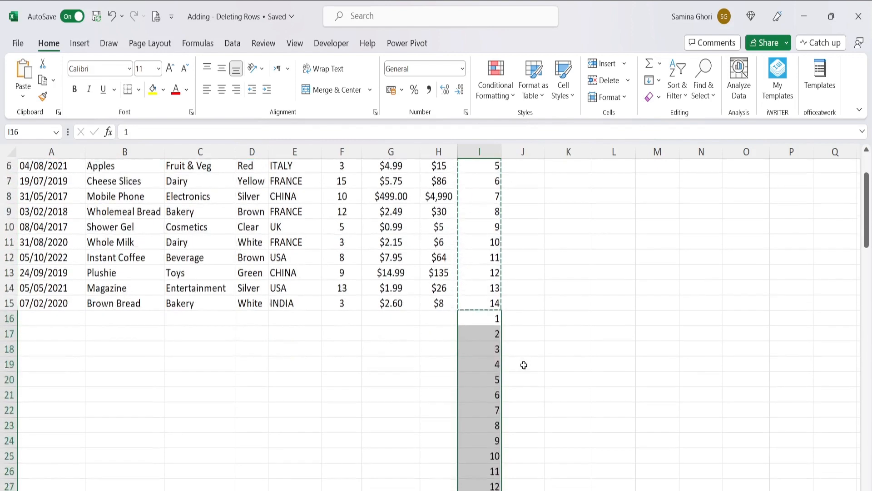
scroll(524, 365, down, 2)
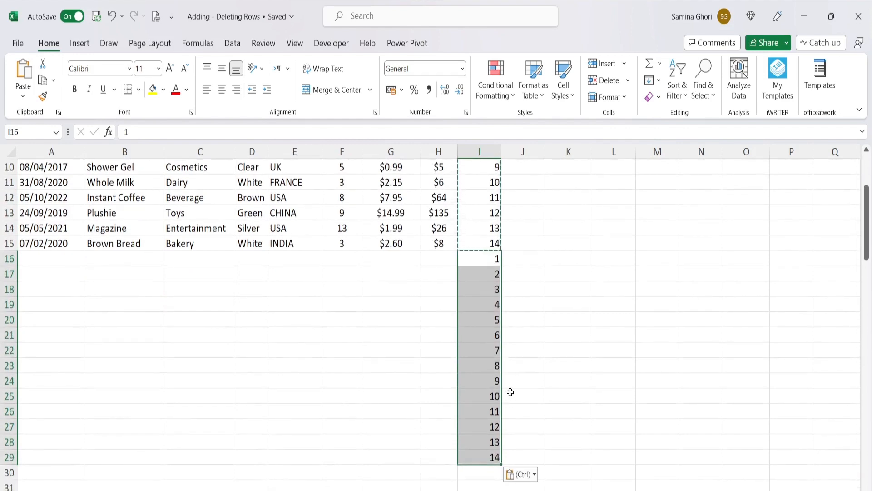
scroll(489, 390, up, 3)
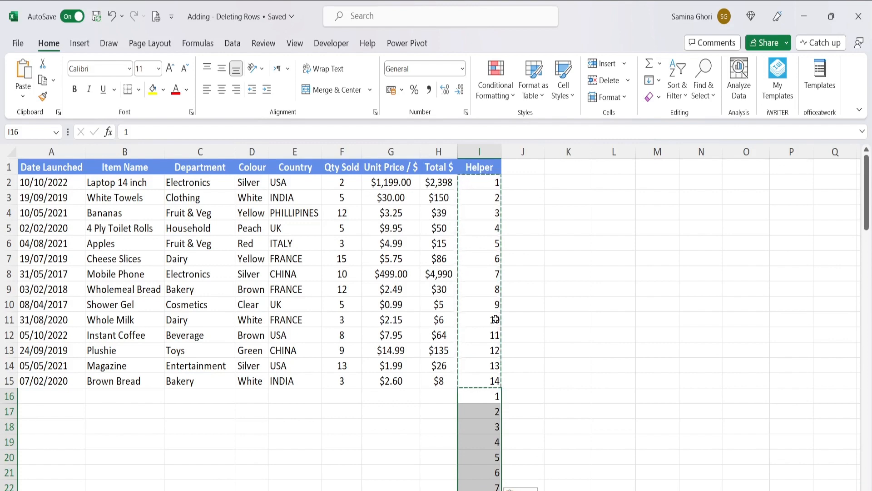
- Sort the whole data range by the Helper column from smallest to largest
key(ctrl+a)
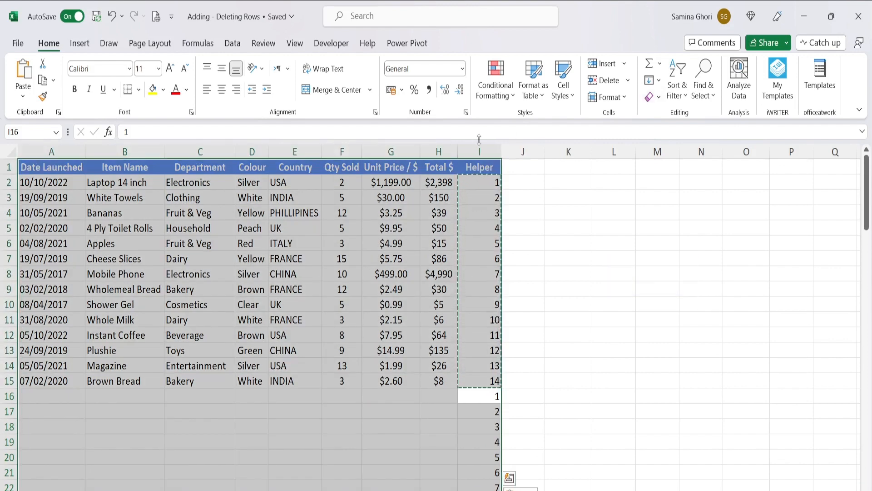
click(686, 93)
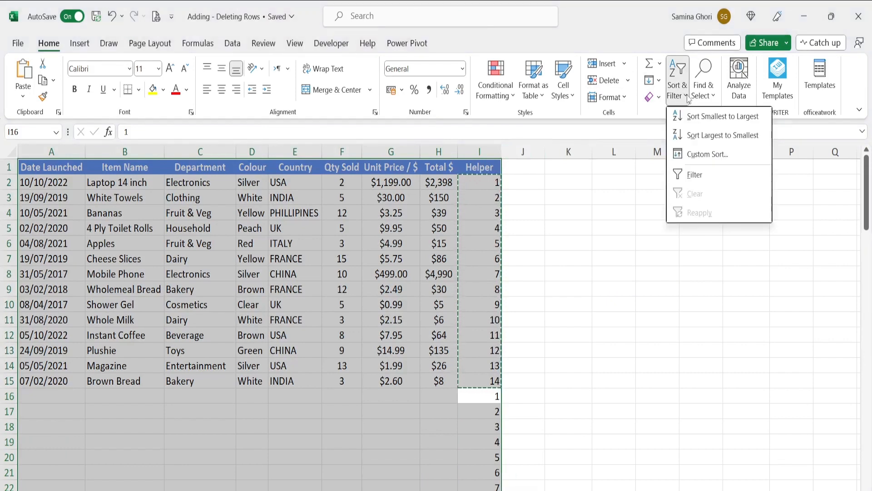
click(726, 118)
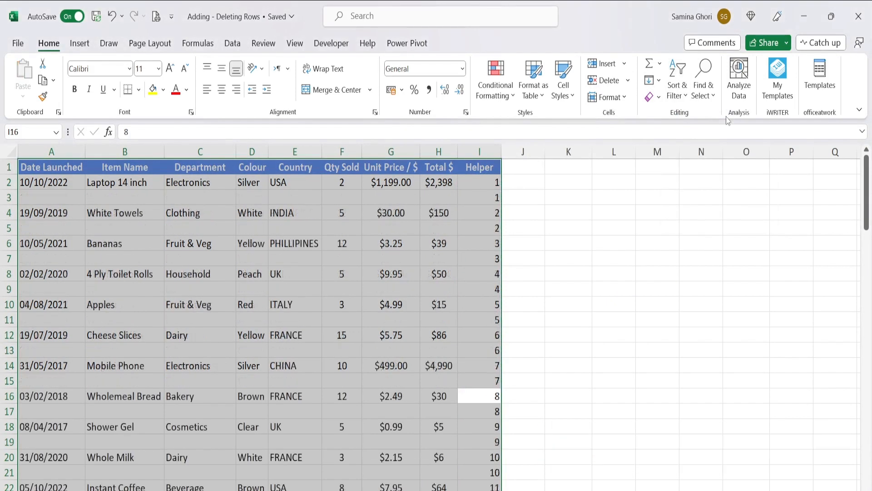
click(526, 233)
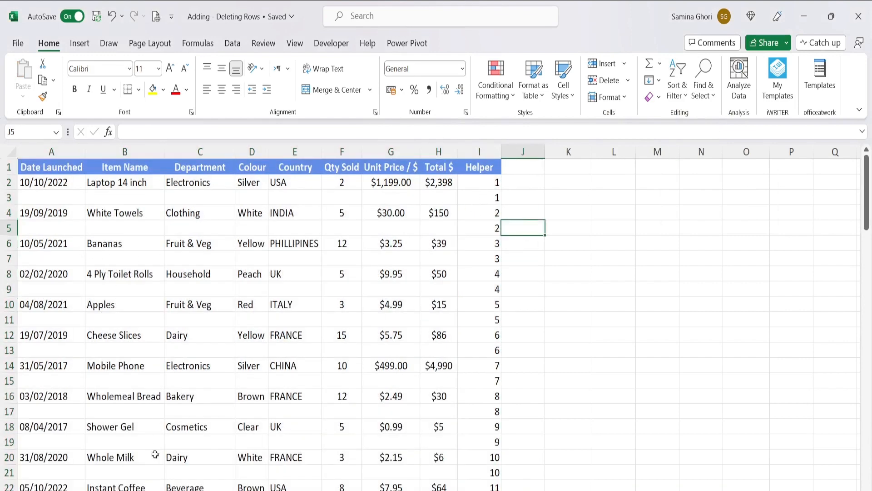
scroll(300, 481, down, 4)
scroll(364, 421, up, 4)
- Delete the Helper column I from the sheet
click(498, 132)
click(474, 150)
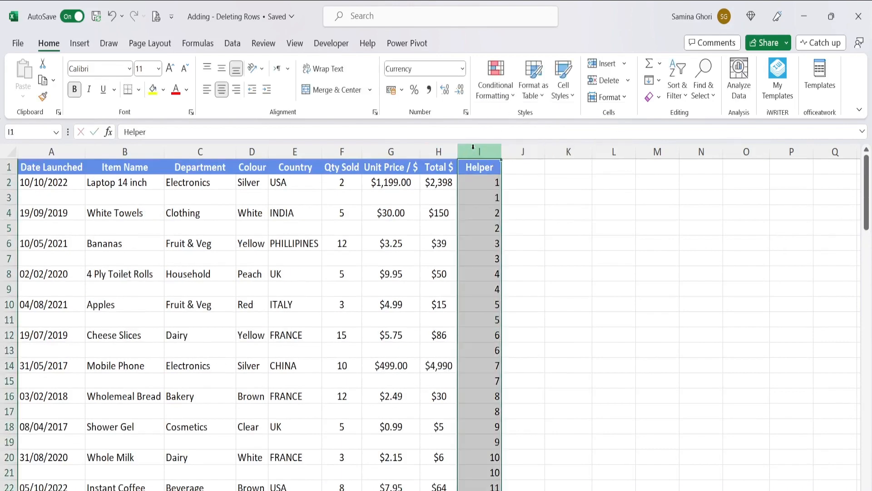
right_click(475, 152)
click(503, 299)
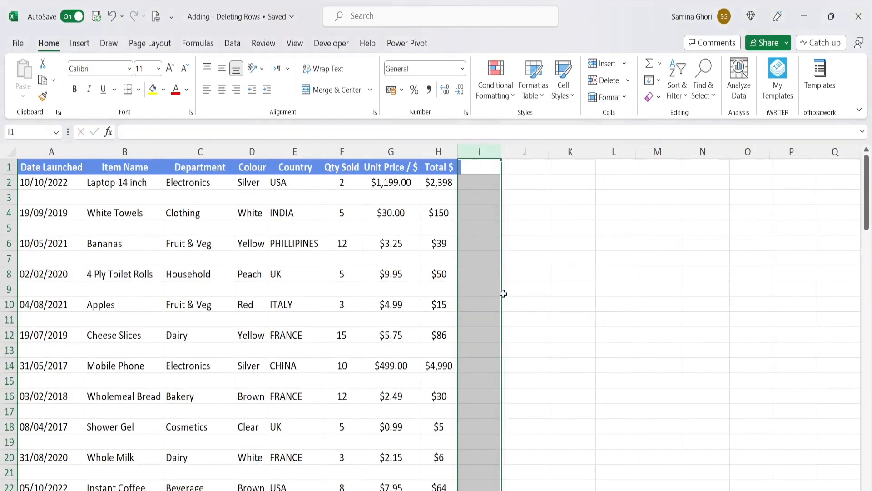
click(474, 285)
scroll(522, 256, down, 1)
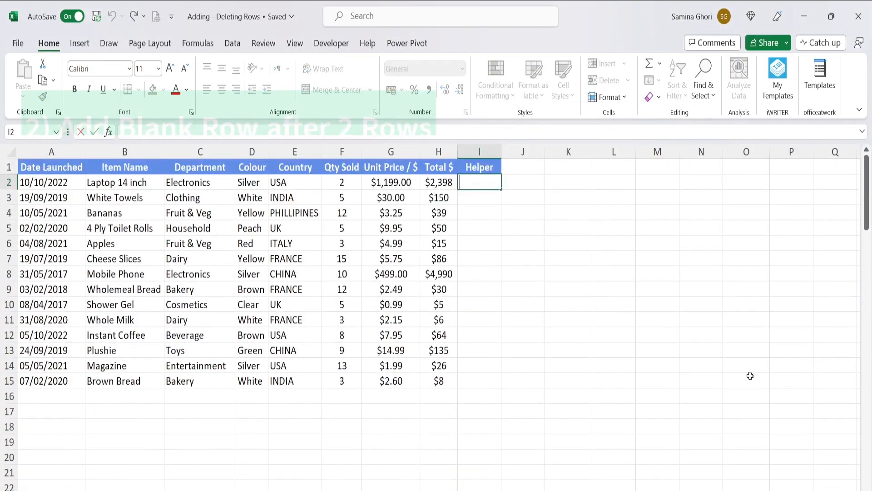
- Enter Text in cell I2 and 1 in cell I3 under the Helper header
click(478, 217)
click(489, 180)
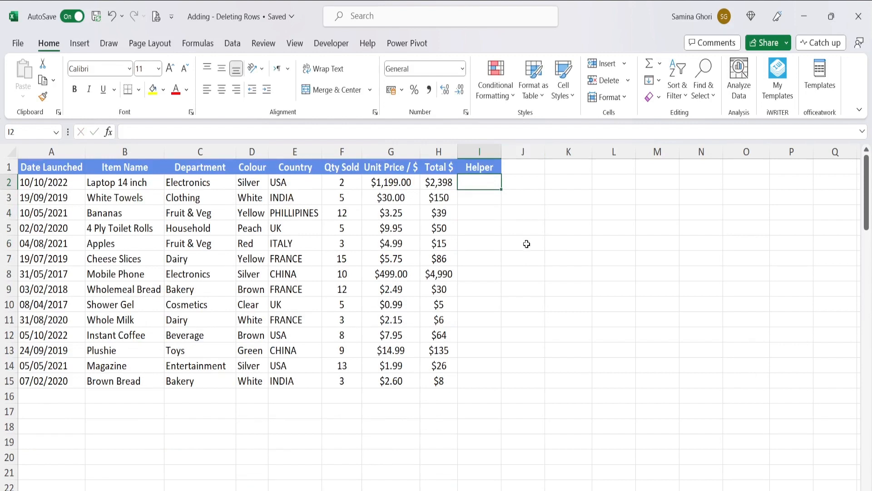
text(Text)
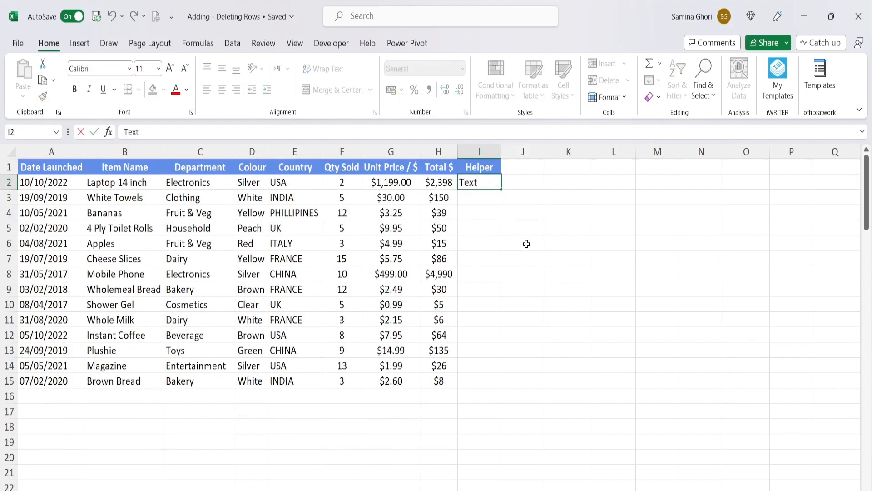
key(Return)
text(1)
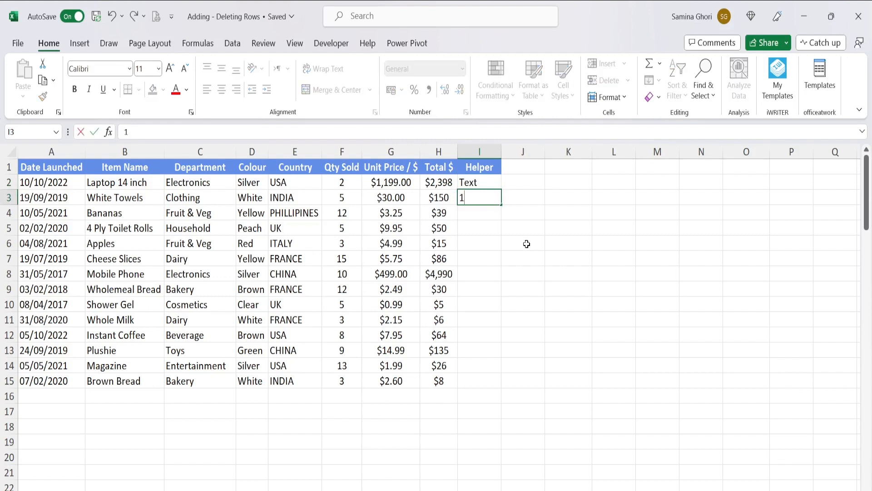
key(Return)
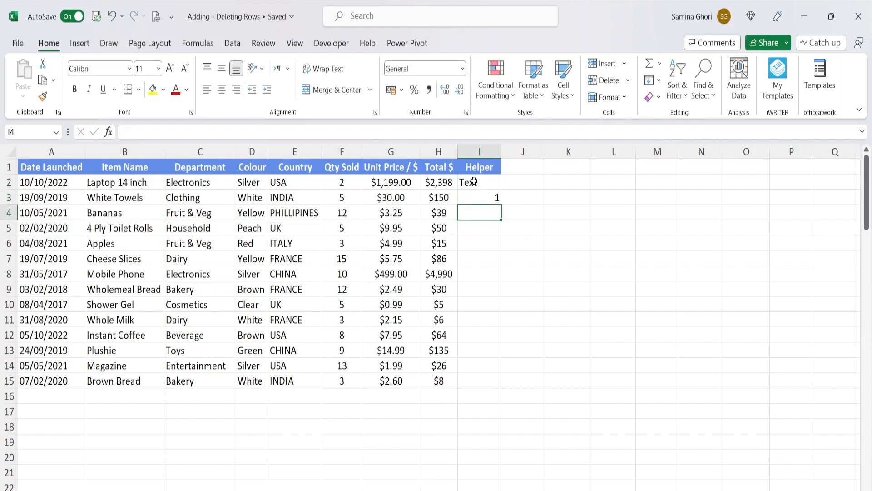
- Enter the formula =I2 in cell I4 and fill it down the Helper column to row 15
drag(473, 182, 472, 199)
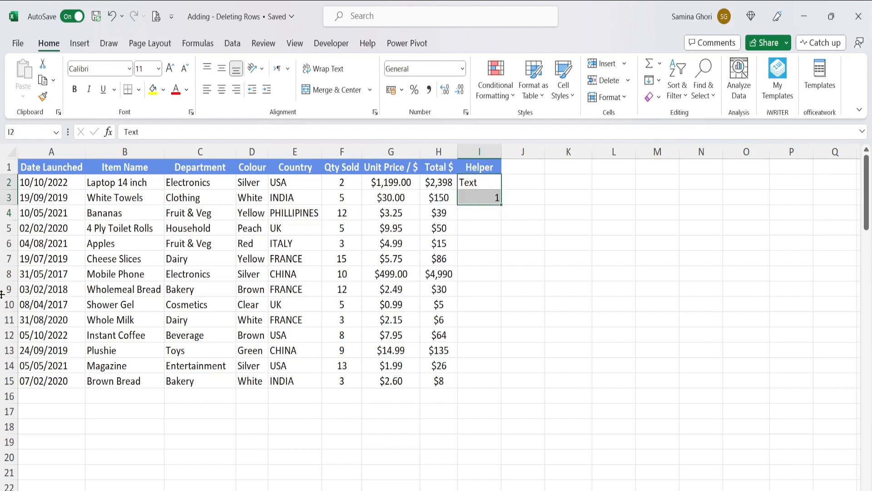
click(469, 214)
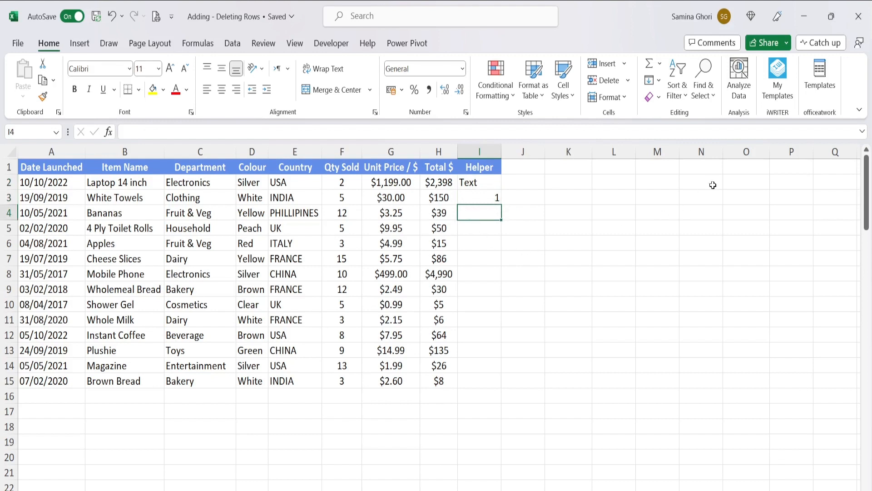
text(=)
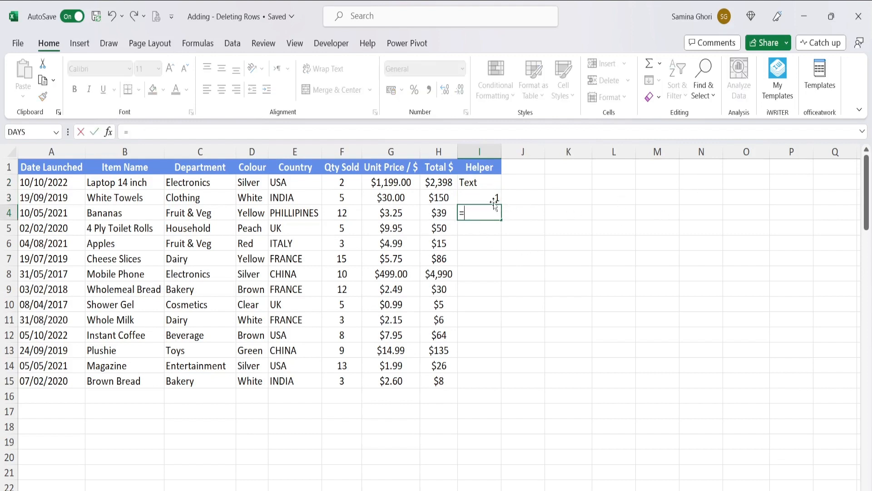
click(484, 183)
key(Return)
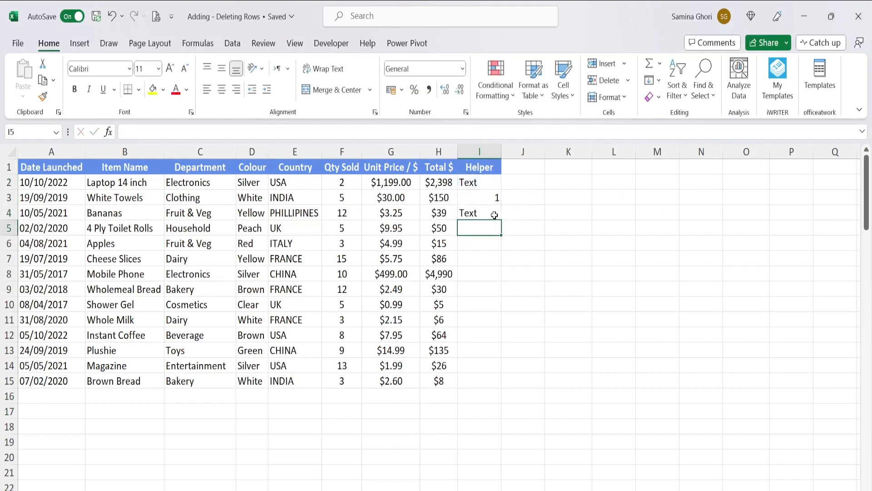
click(488, 213)
double_click(500, 222)
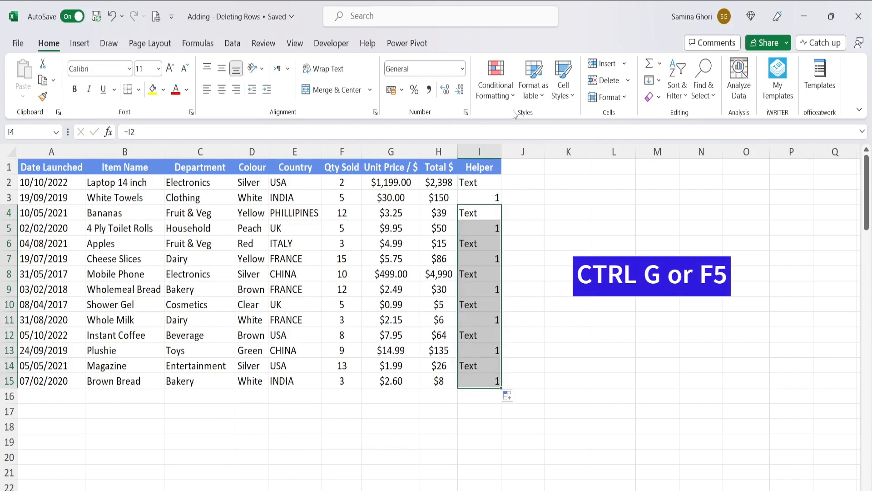
- Use Go To Special to select only the Helper formulas that return text, excluding numbers, logicals and errors
key(ctrl+g)
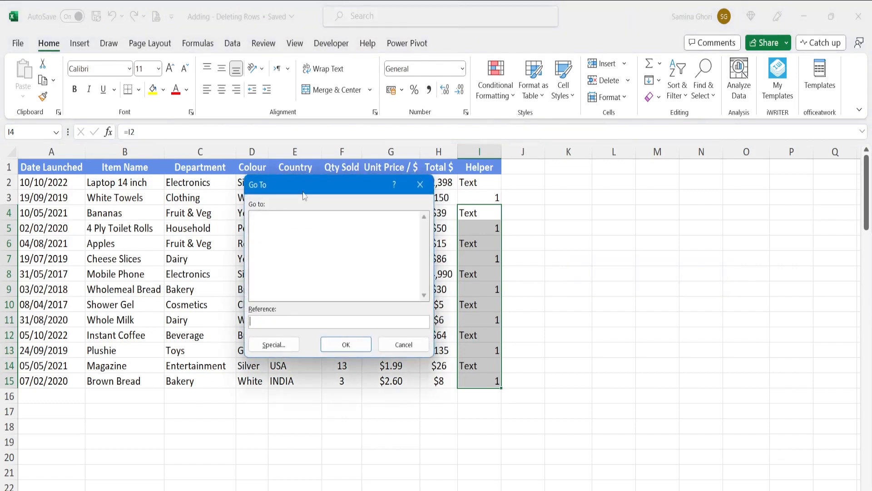
click(274, 345)
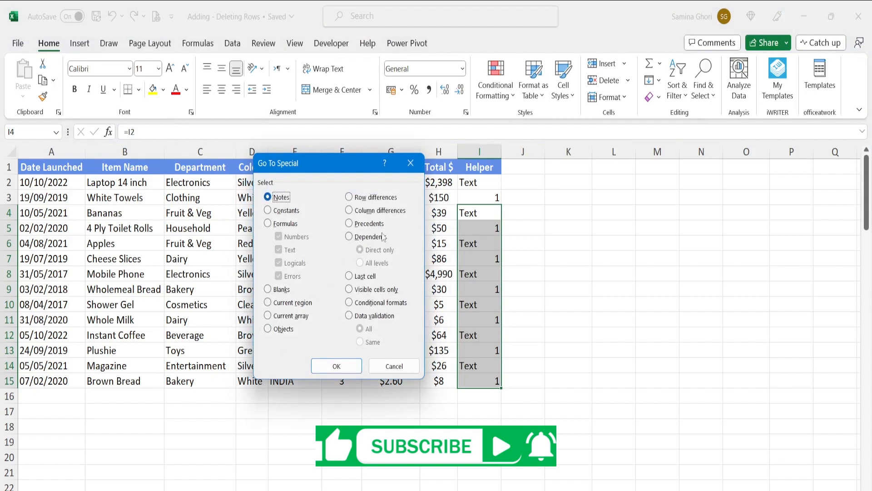
click(279, 224)
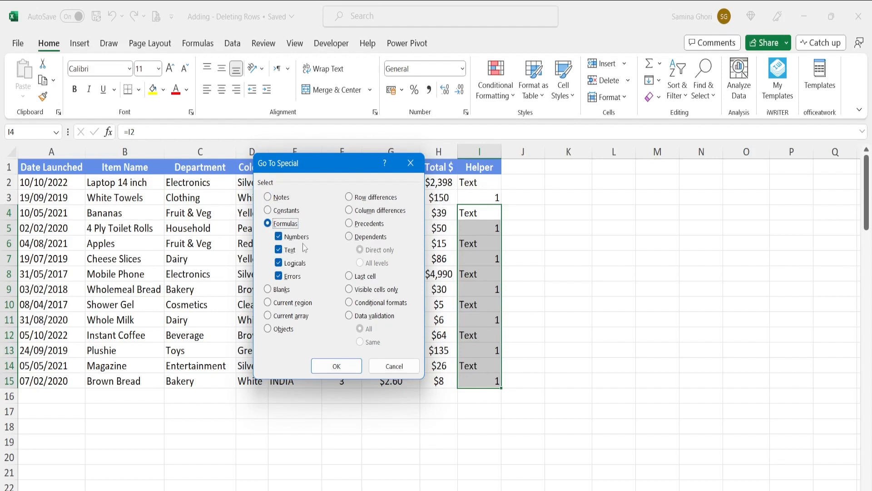
click(279, 237)
click(278, 262)
click(279, 275)
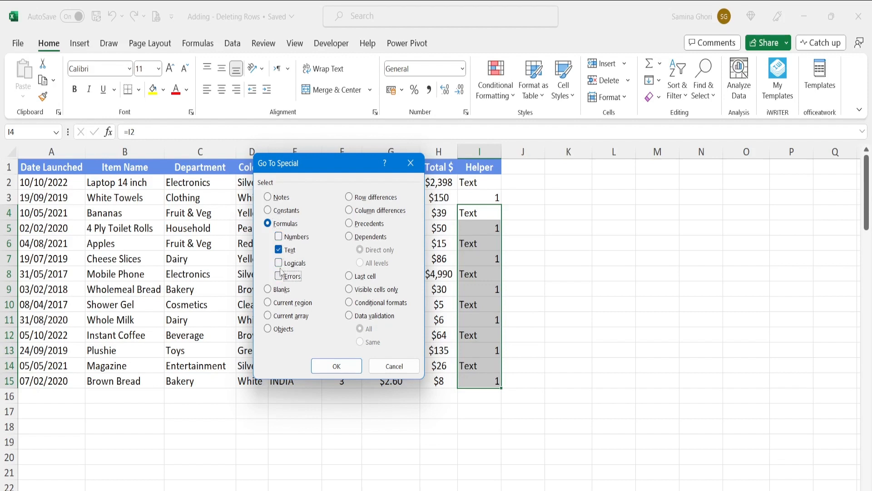
click(337, 366)
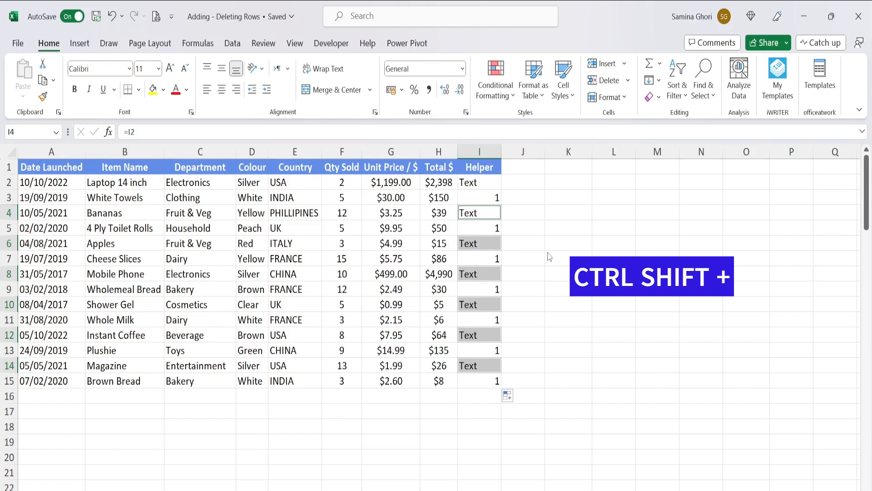
- Insert an entire row above each selected Text cell in the Helper column
key(ctrl+shift+plus)
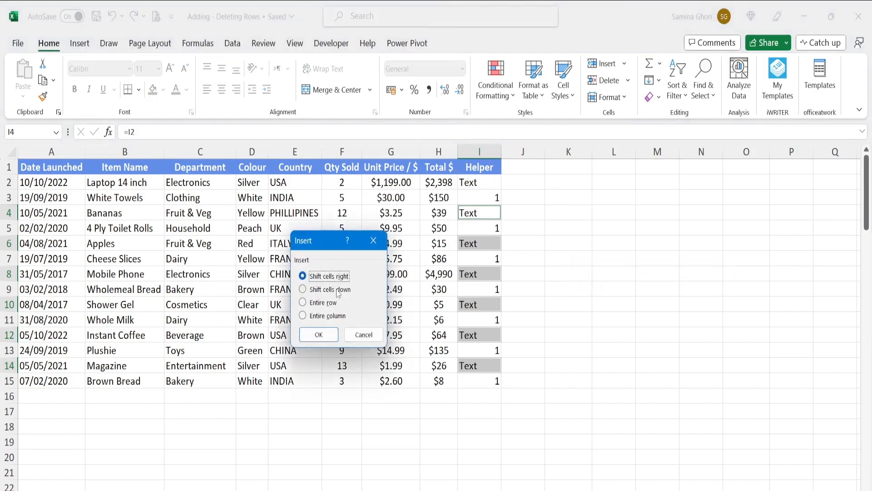
click(307, 304)
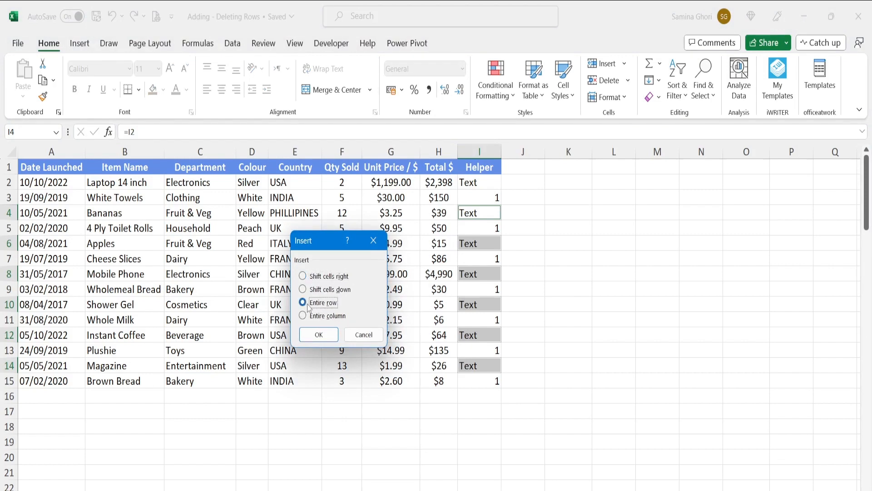
click(319, 335)
click(604, 211)
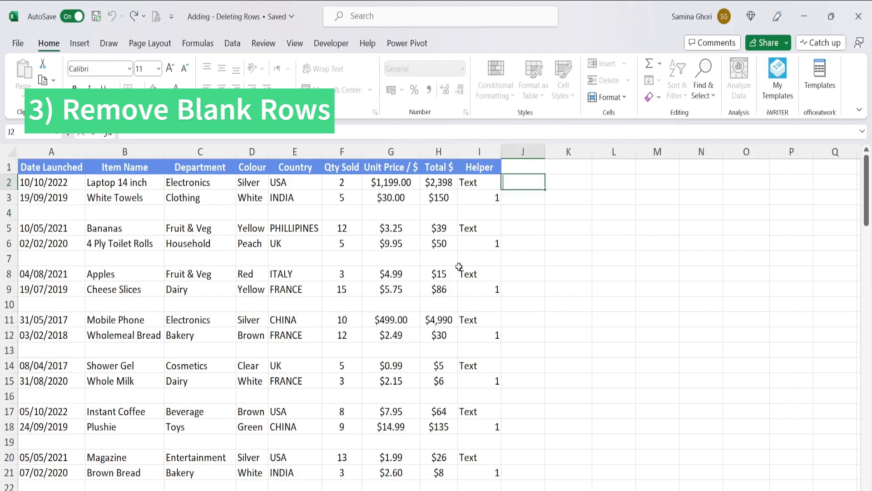
- Delete the entire Helper column I from the product table
click(484, 151)
right_click(484, 151)
click(513, 304)
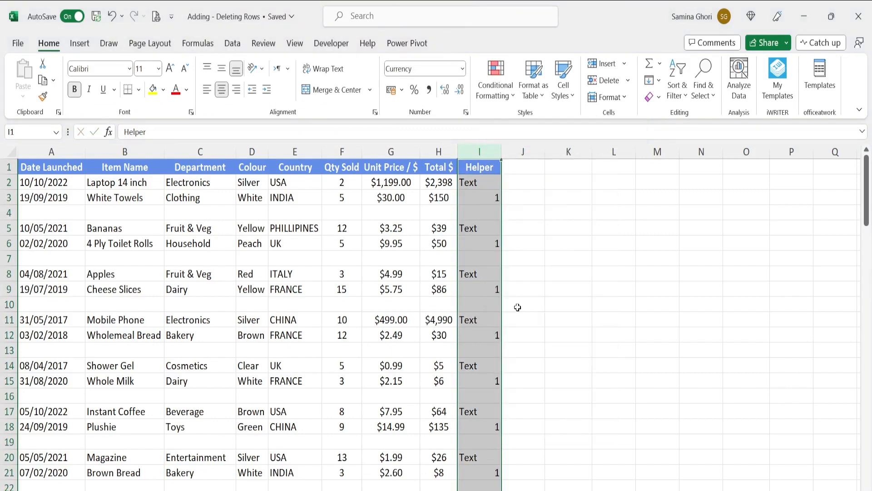
scroll(266, 330, down, 1)
scroll(70, 332, up, 1)
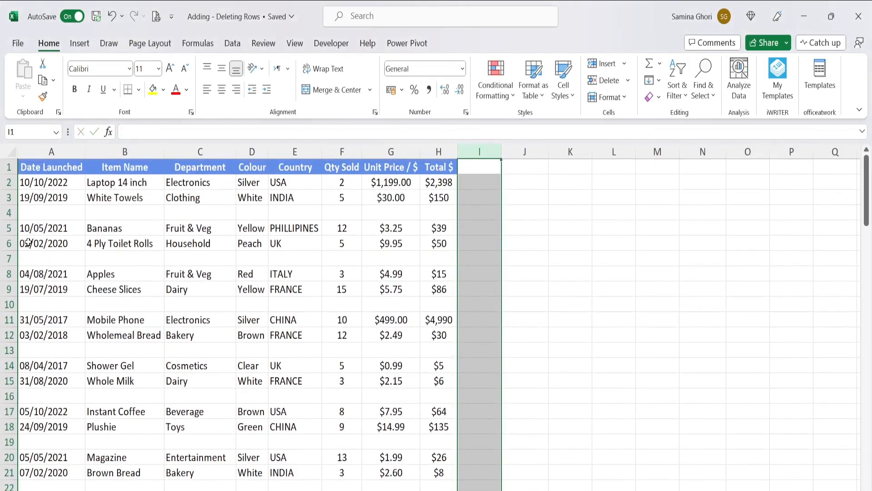
- Delete the blank row below White Towels and the blank row below 4 Ply Toilet Rolls one at a time
click(8, 213)
right_click(8, 213)
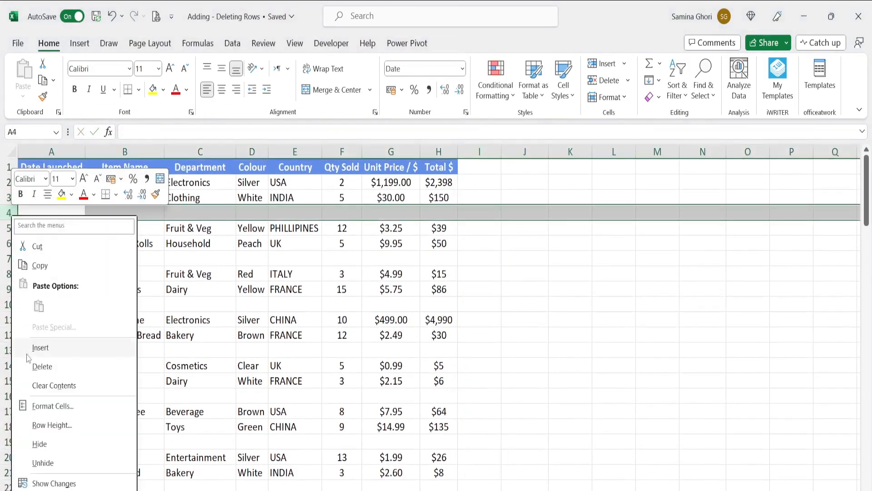
click(40, 371)
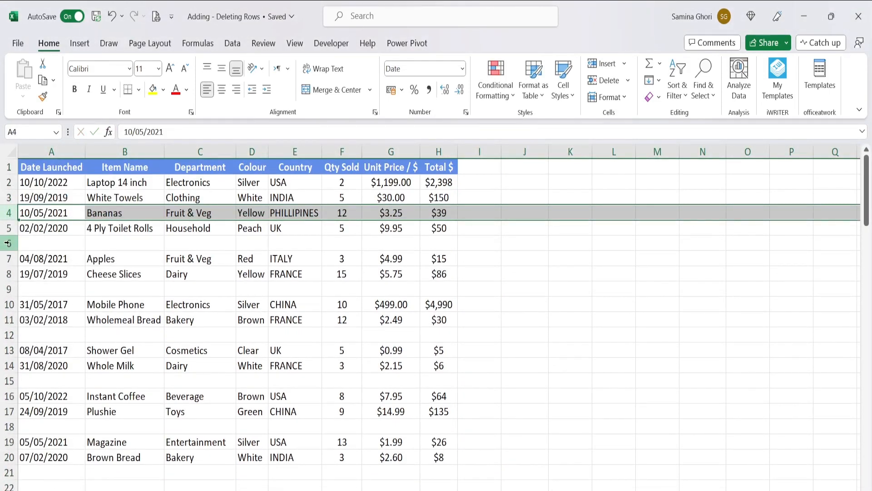
click(8, 243)
right_click(9, 243)
click(40, 394)
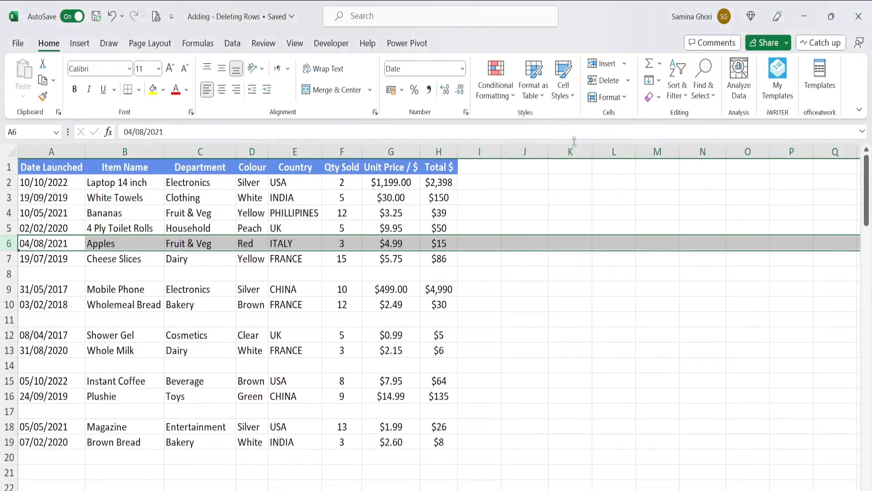
- Undo the two single-row deletions
click(506, 212)
key(ctrl+z)
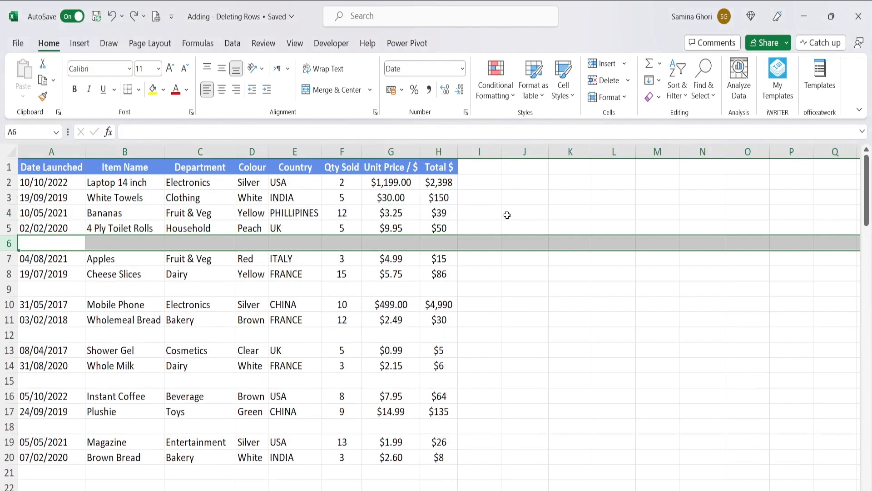
key(ctrl+z)
- Select the whole table range A1:H21 and use Go To Special to select only its blank cells
click(59, 200)
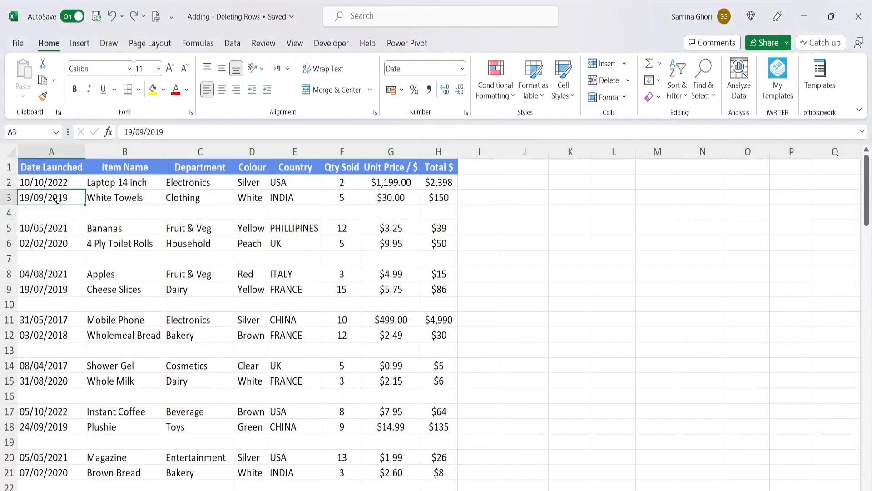
key(ctrl+a)
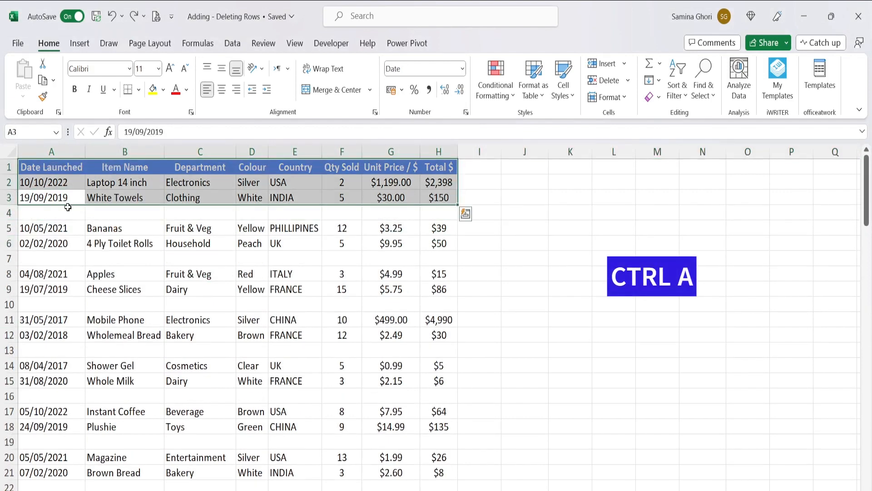
key(ctrl+a)
drag(62, 170, 448, 472)
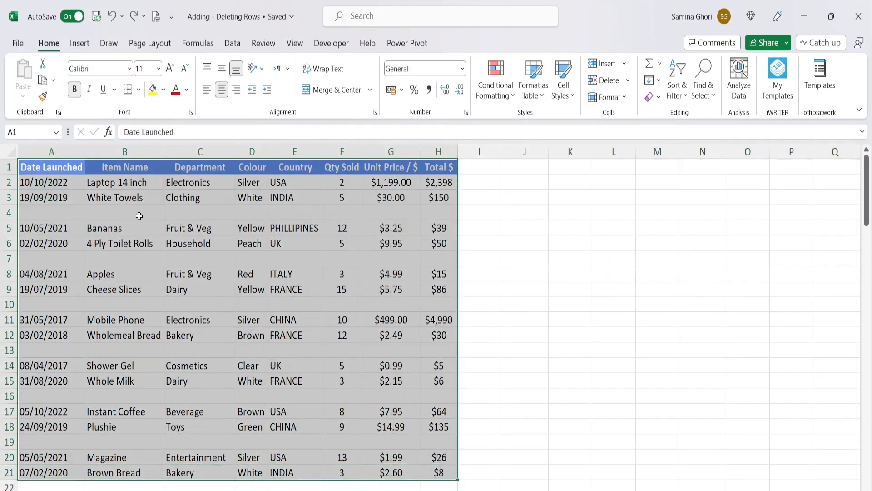
key(ctrl+g)
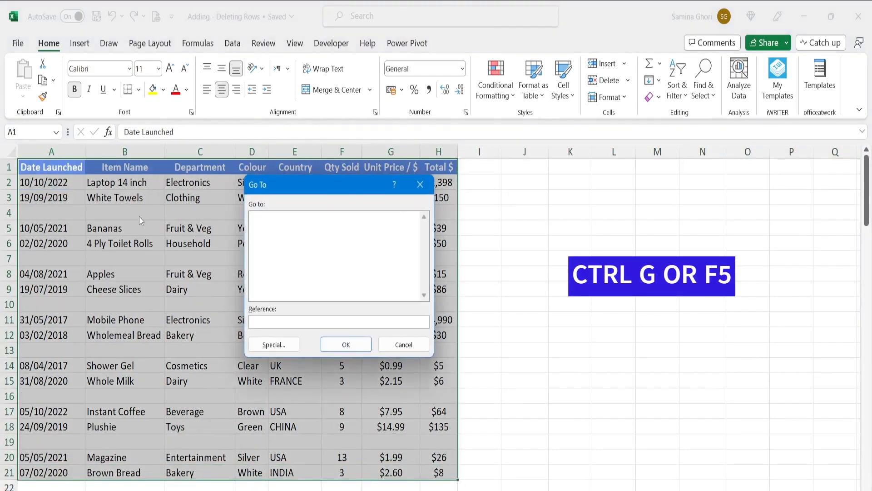
click(280, 345)
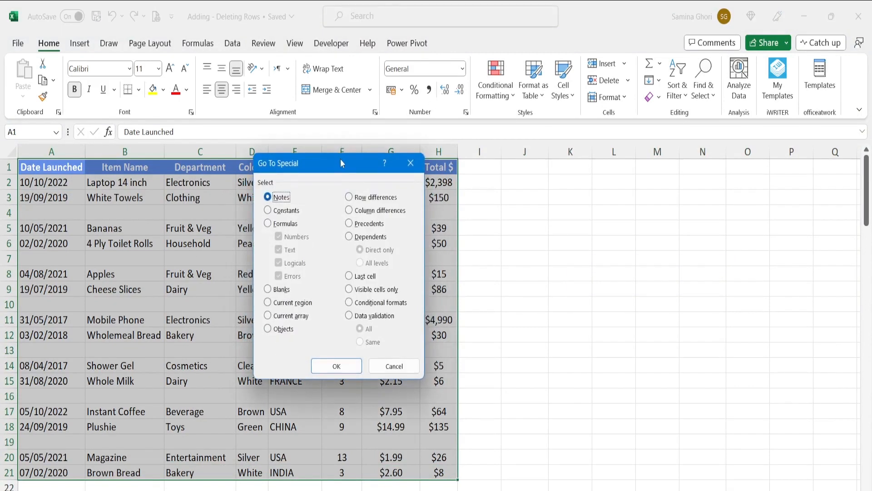
drag(342, 163, 440, 133)
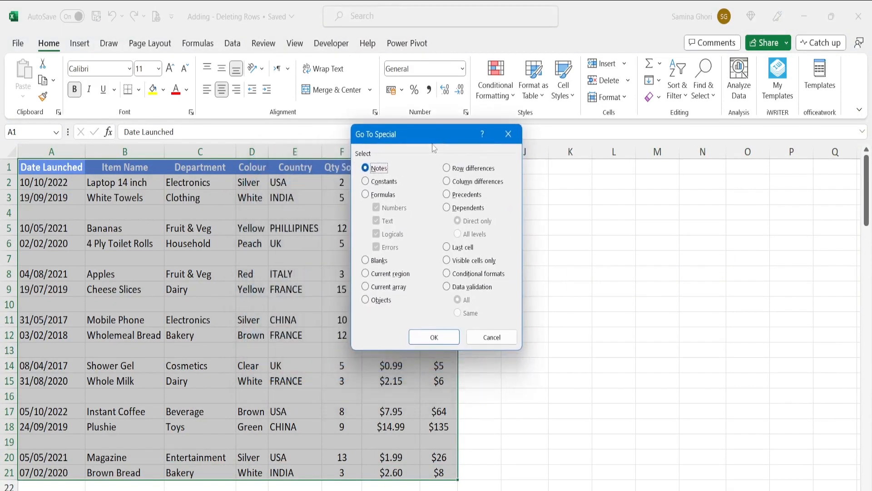
click(366, 261)
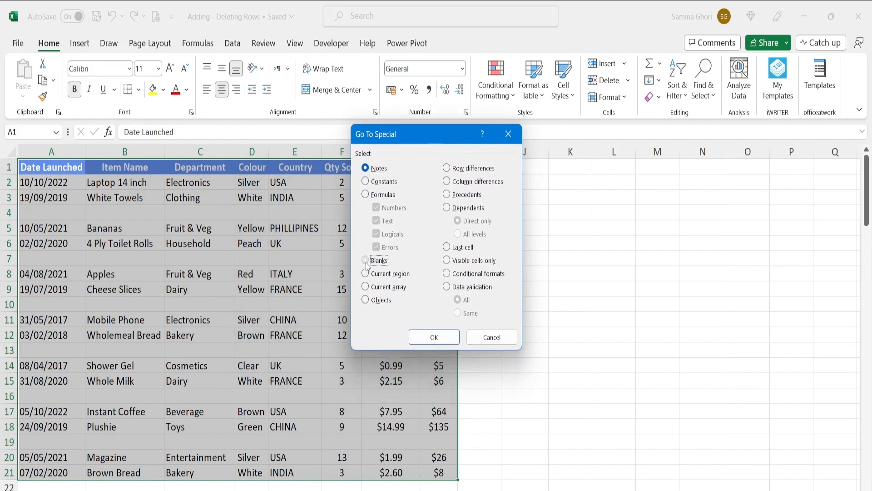
click(433, 337)
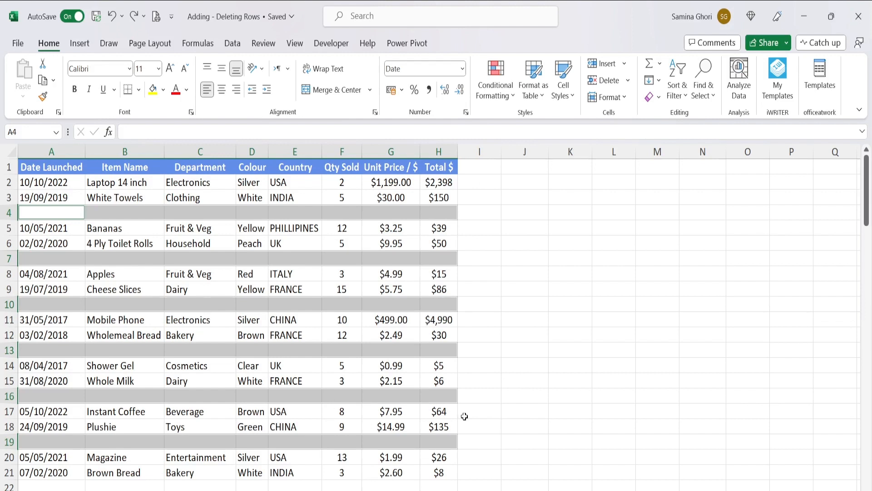
- Delete the entire rows of the selected blank cells and deselect the table
key(ctrl+minus)
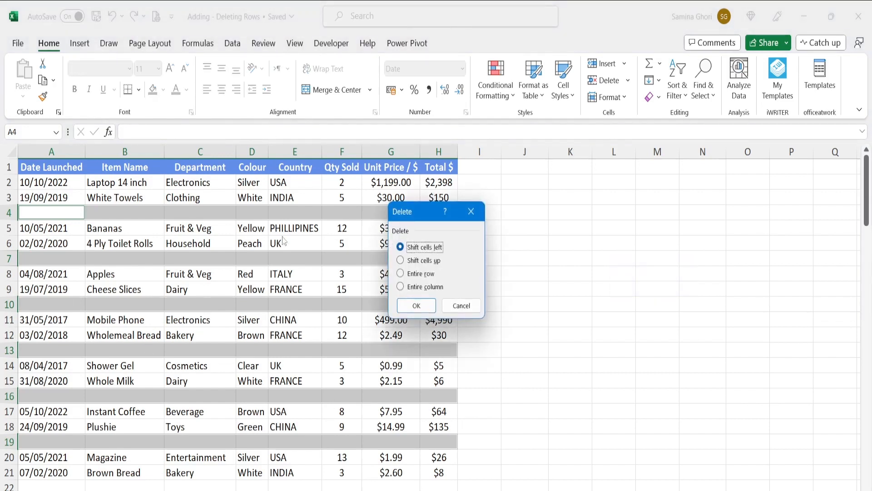
click(409, 275)
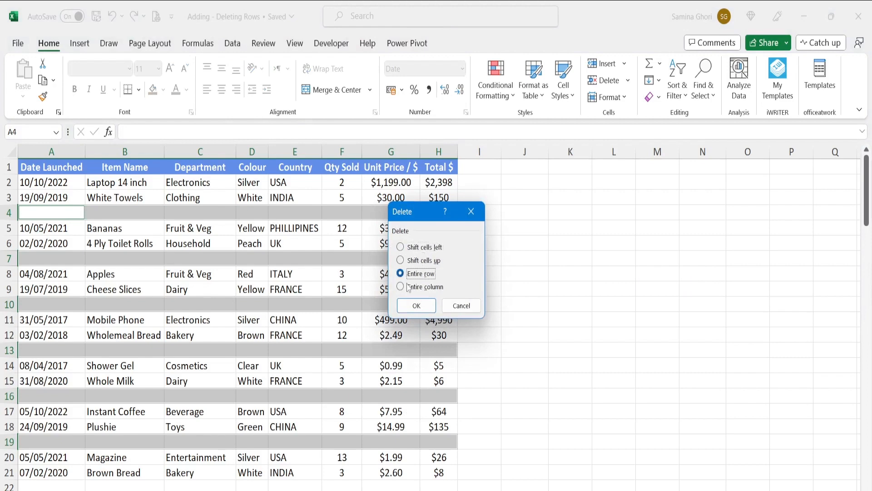
click(427, 307)
click(495, 223)
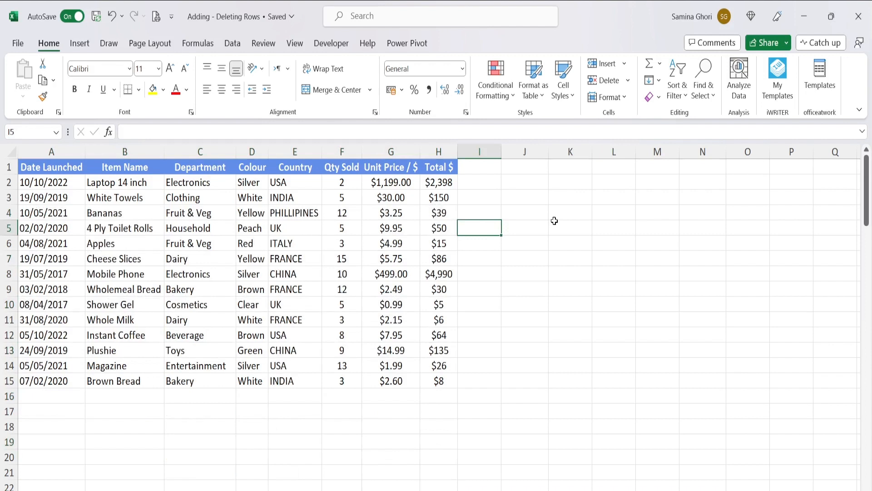
click(525, 258)
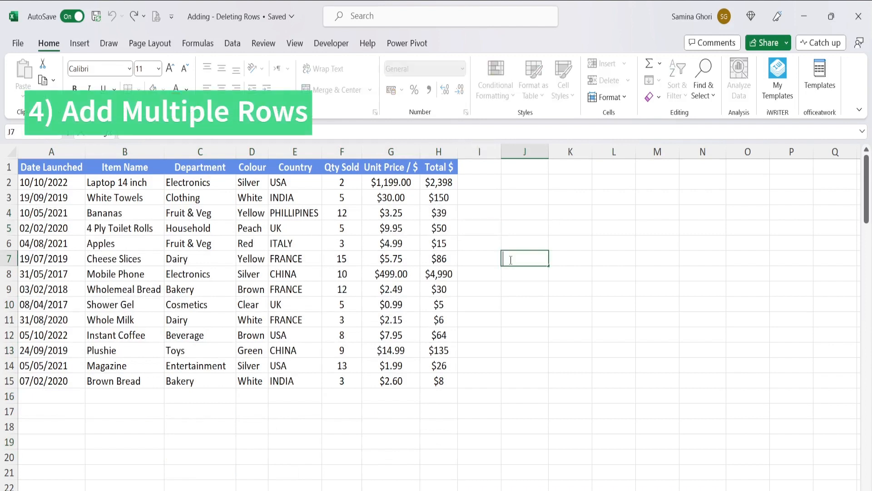
- Insert two blank rows, one at a time, above the 4 Ply Toilet Rolls row
click(13, 226)
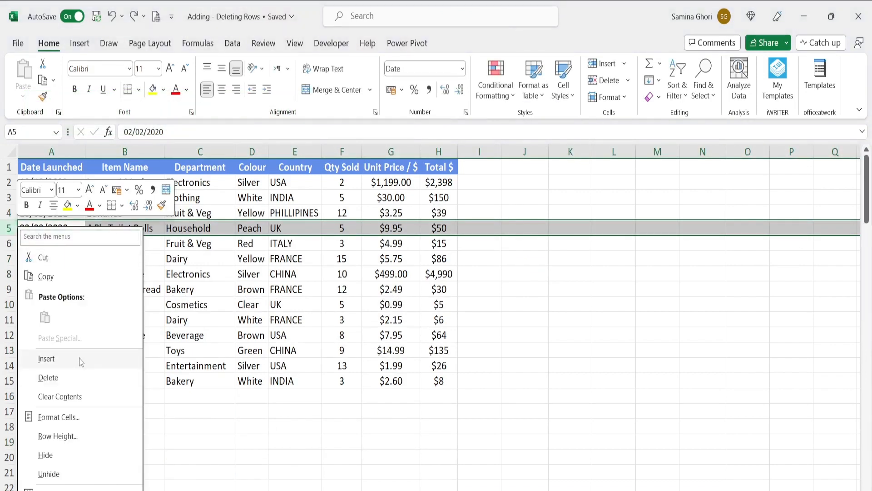
click(89, 358)
right_click(8, 234)
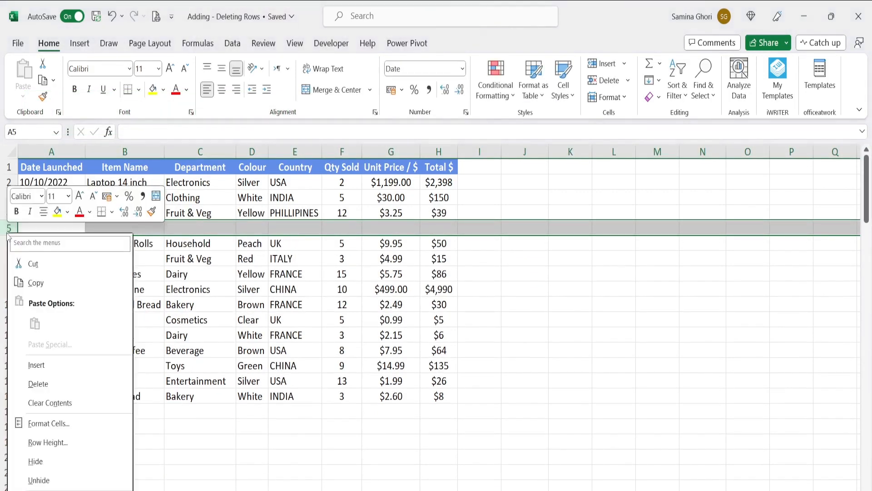
click(55, 365)
- Undo both single-row insertions
click(182, 320)
key(ctrl+z)
key(ctrl+z)
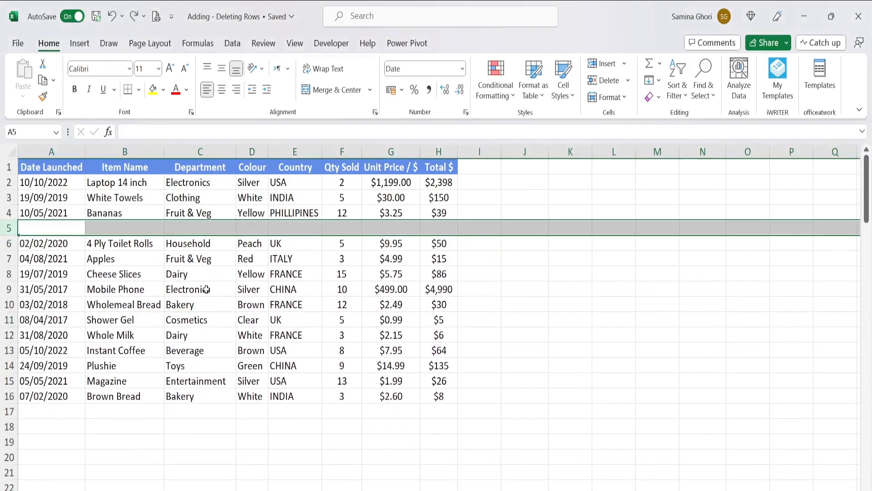
- Insert eight blank rows at once below the Bananas row by extending the A4:H4 selection down to row 12
drag(40, 215, 436, 212)
key(shift)
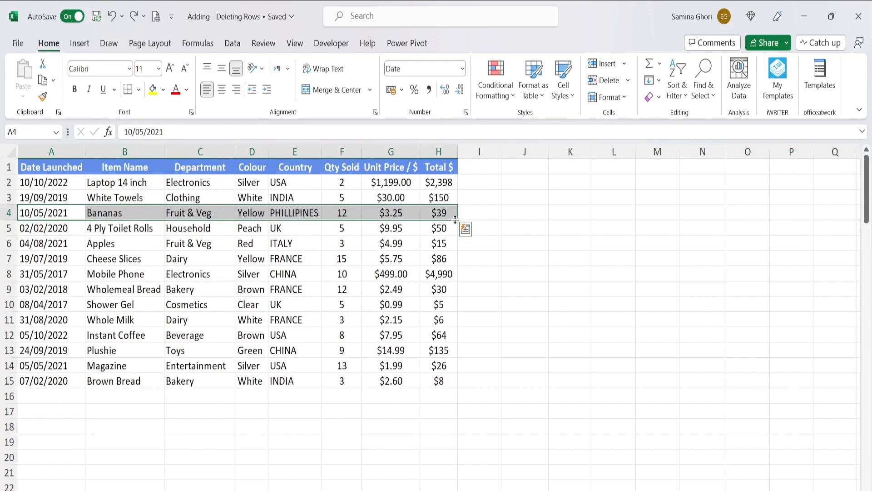
drag(455, 220, 447, 336)
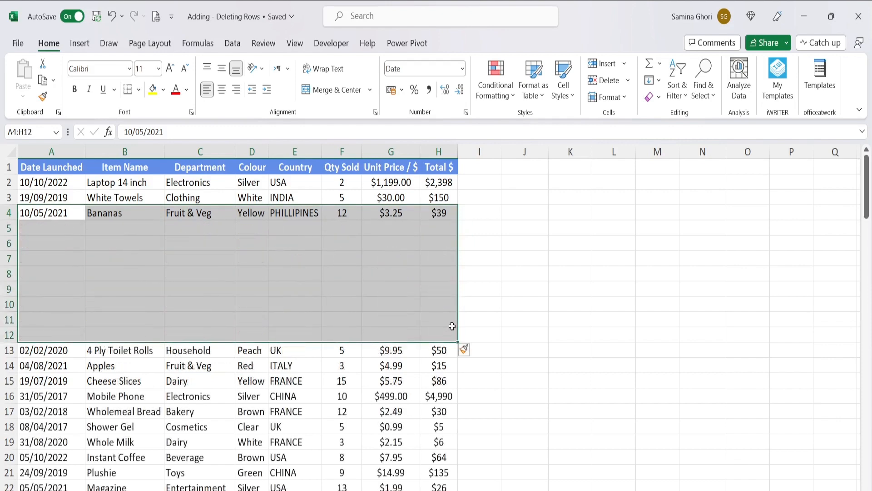
click(547, 273)
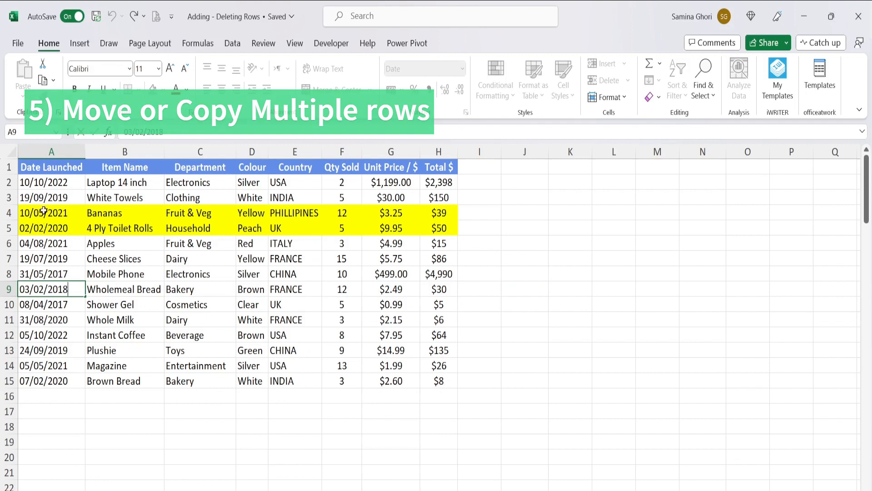
- Insert a copy of the yellow Bananas and 4 Ply Toilet Rolls rows below the Whole Milk row, and undo it
drag(39, 215, 447, 227)
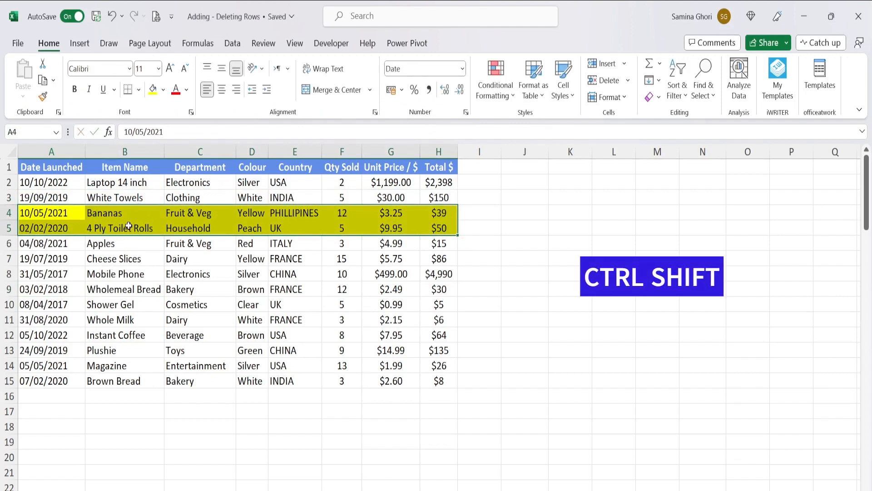
drag(127, 237, 125, 329)
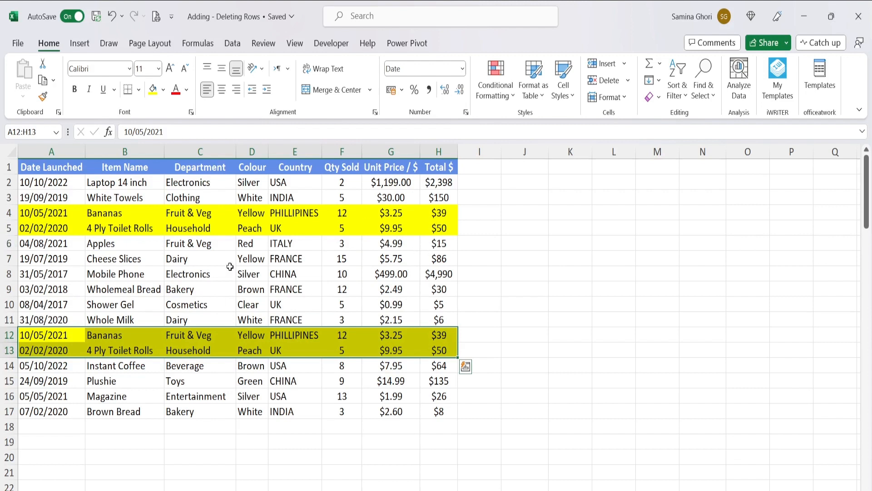
key(ctrl+z)
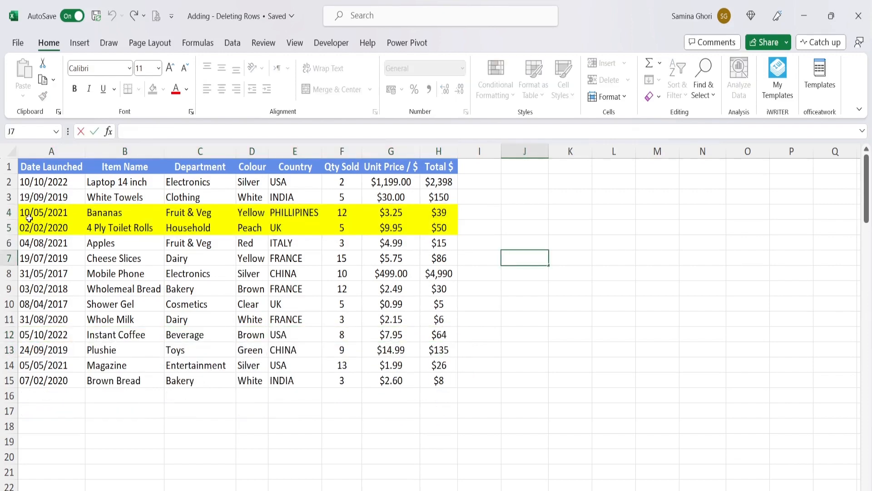
- Move the yellow Bananas and 4 Ply Toilet Rolls rows between Instant Coffee and Plushie without overwriting other data
drag(40, 211, 443, 226)
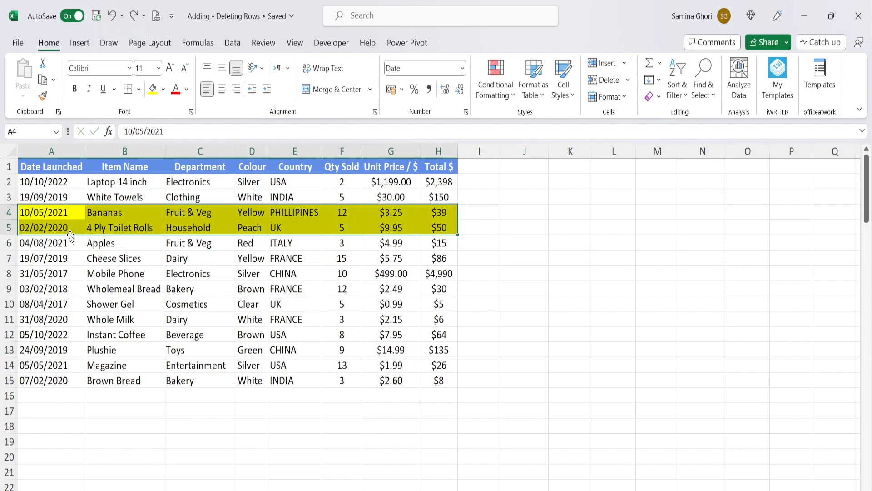
drag(71, 239, 73, 340)
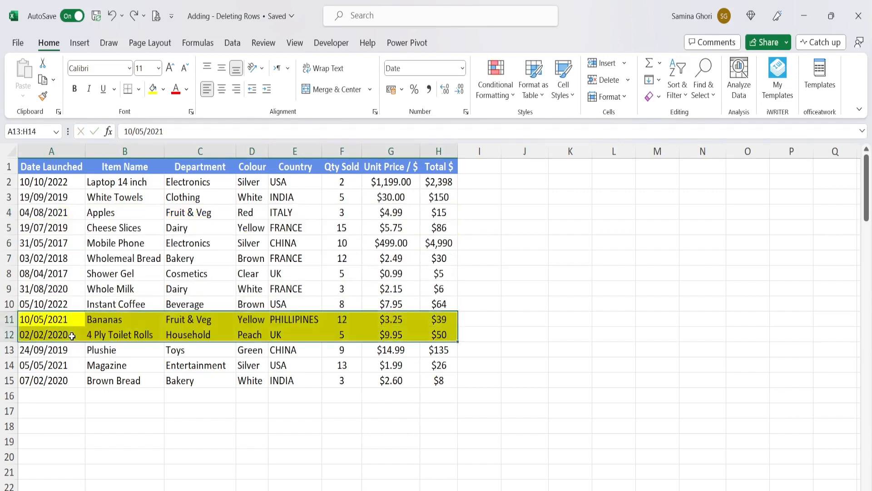
click(532, 253)
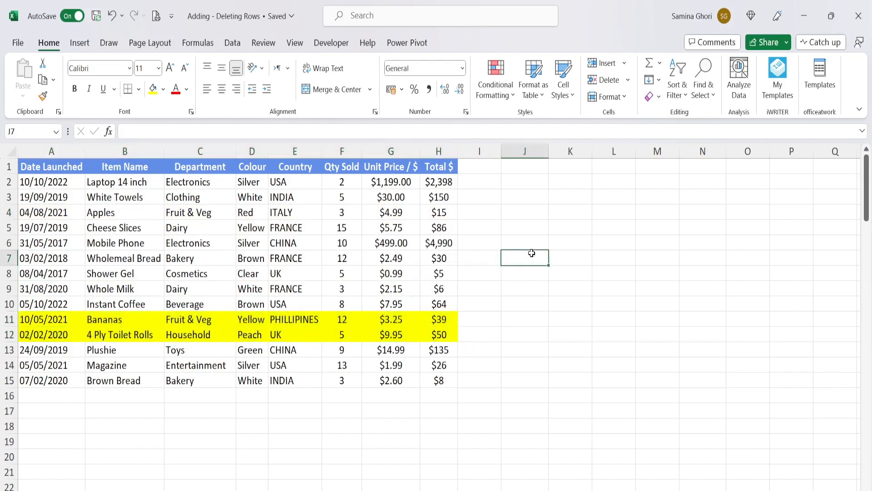